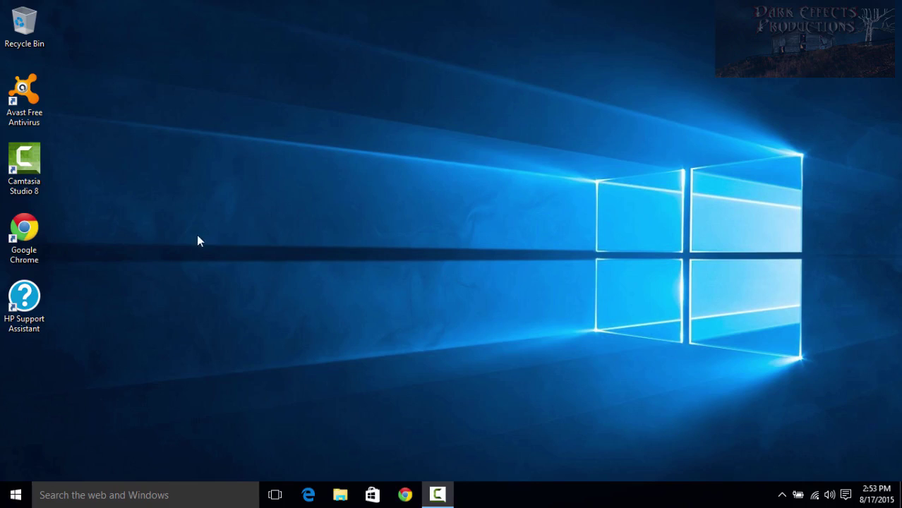
Open Settings from the Start menu and move its window to the right.
click(17, 497)
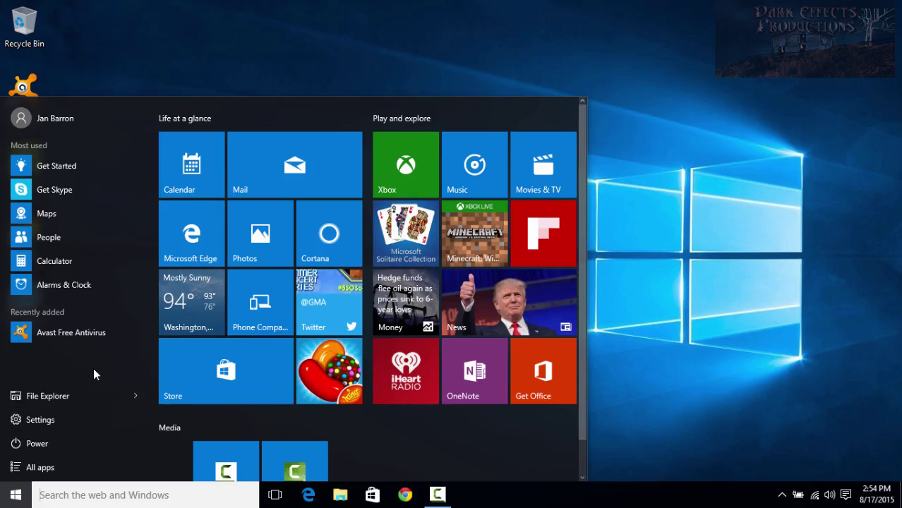
click(48, 424)
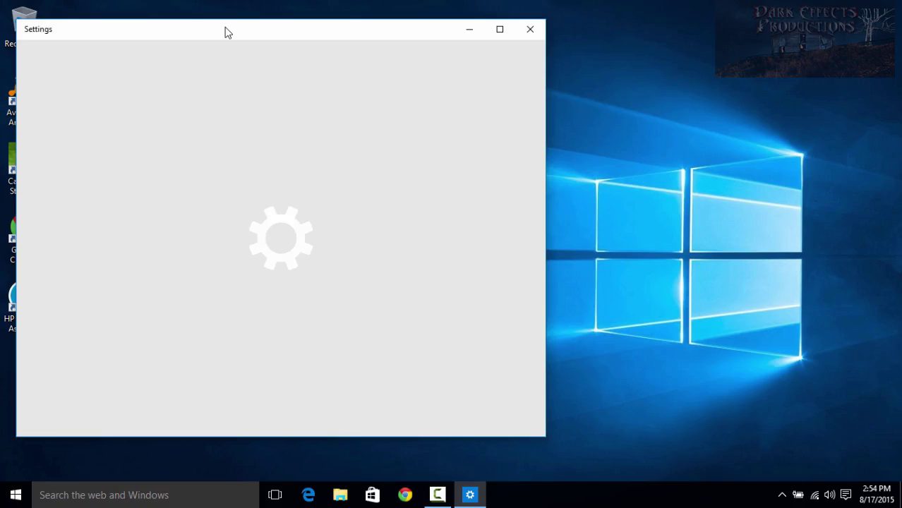
drag(227, 32, 392, 34)
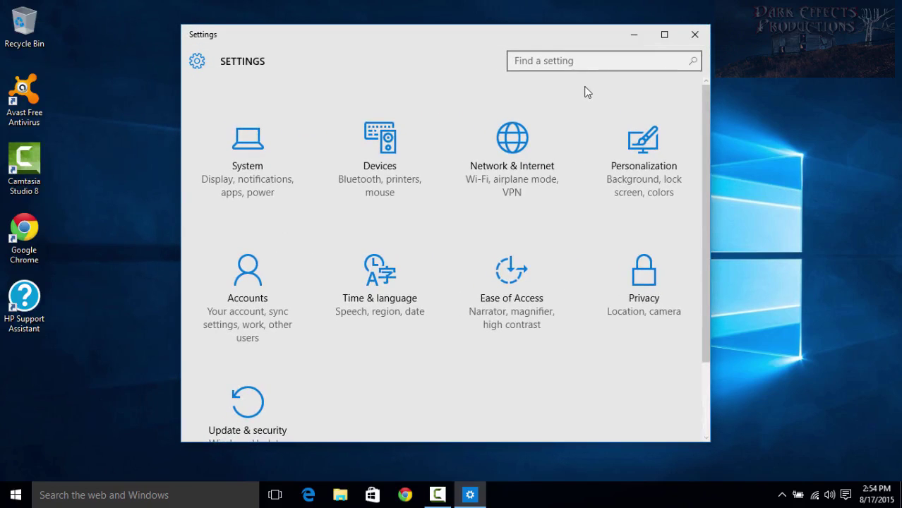
Search Settings for 'Control Panel' and open the Control Panel result.
click(570, 61)
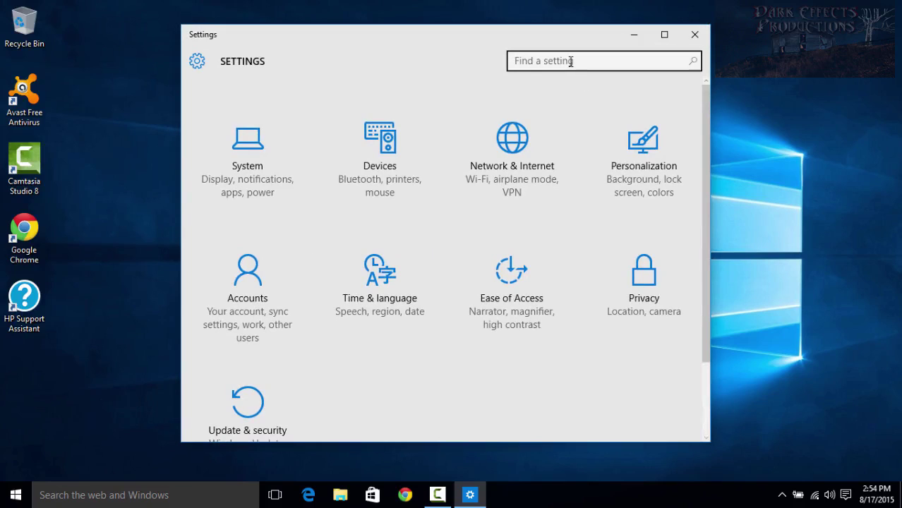
click(570, 61)
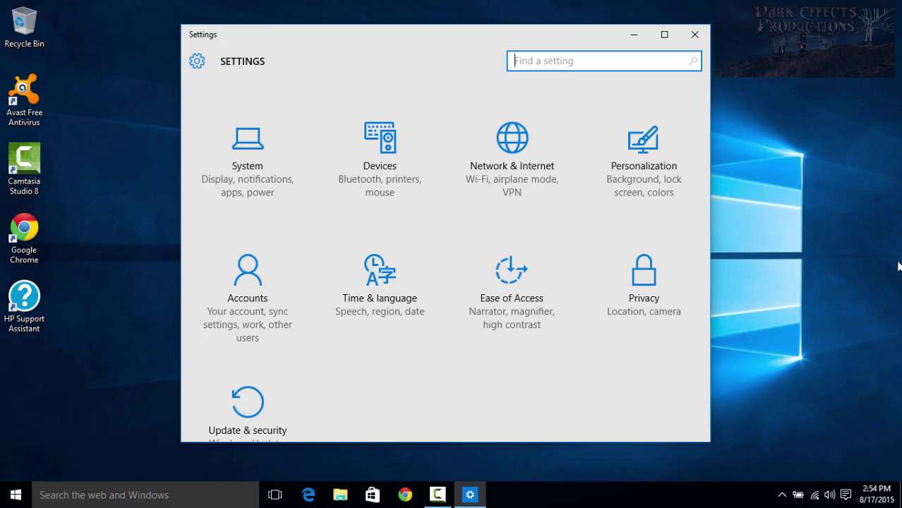
text(C)
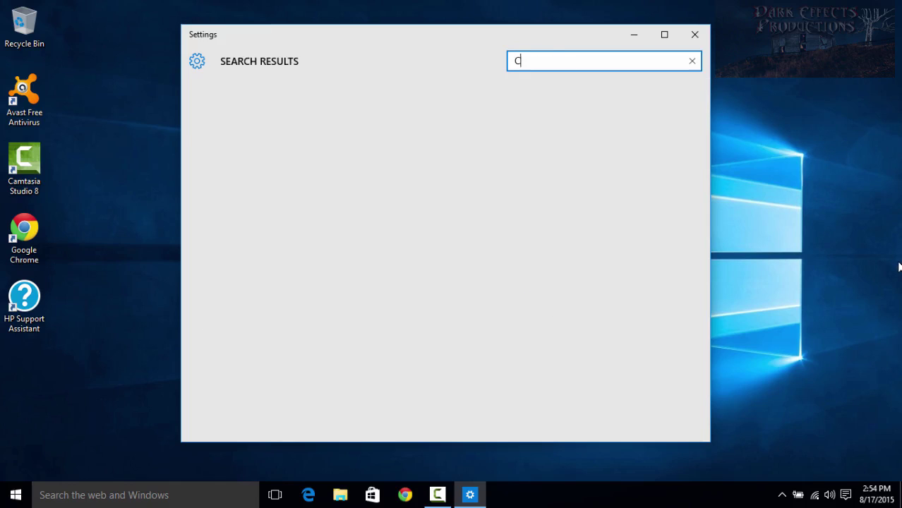
text(ontrol Panel)
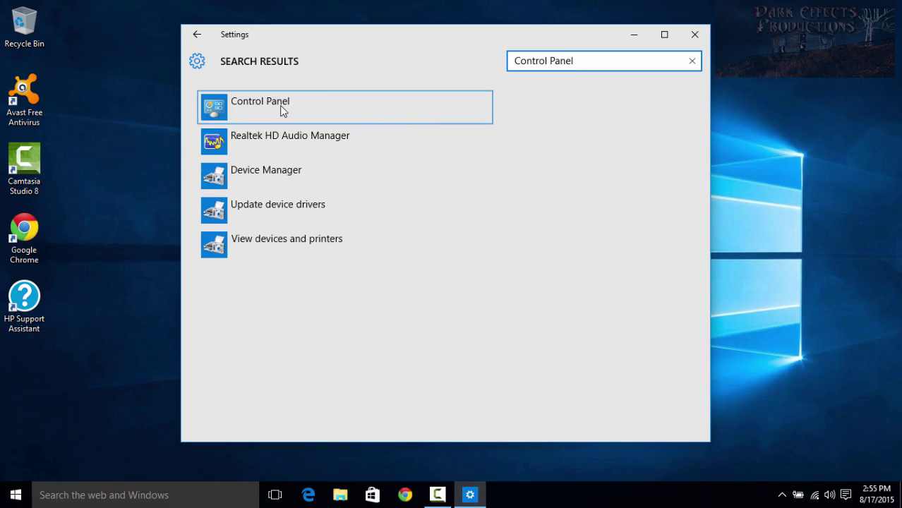
click(273, 105)
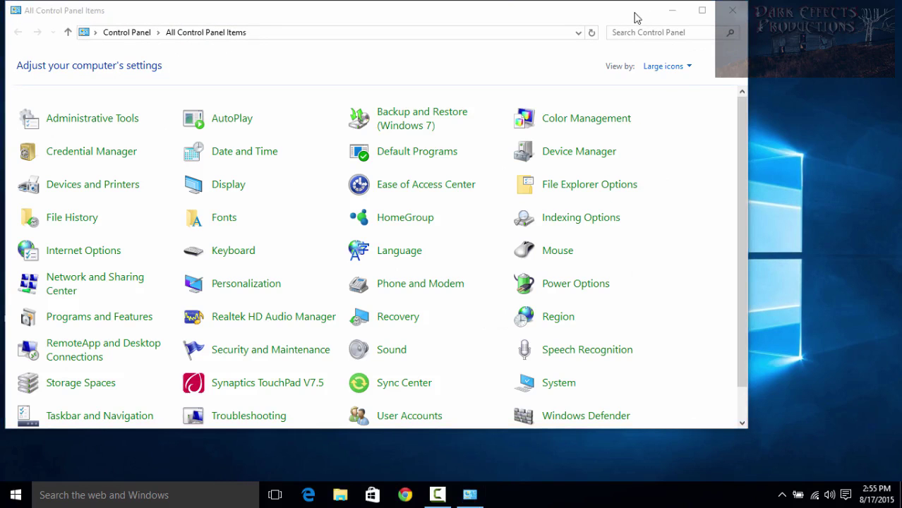
Open Computer Management from Administrative Tools, show Disk Management, and widen the window.
drag(634, 14, 656, 19)
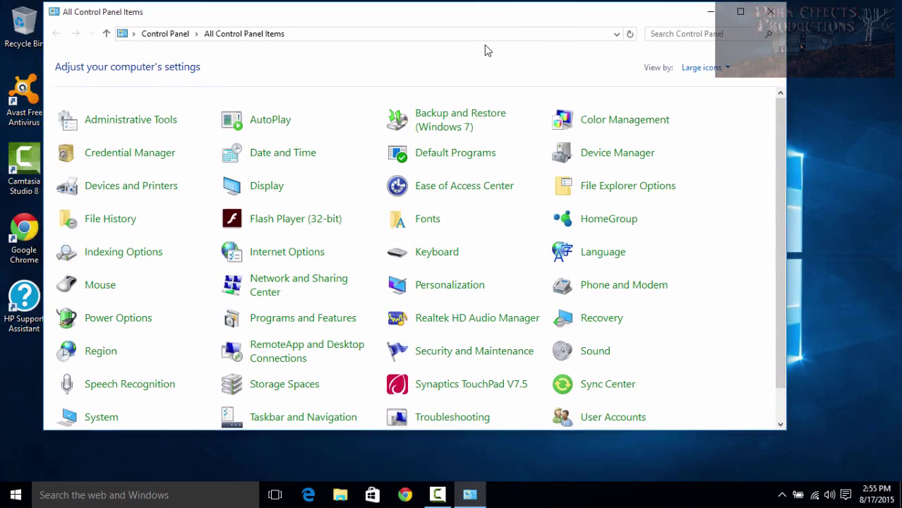
click(128, 122)
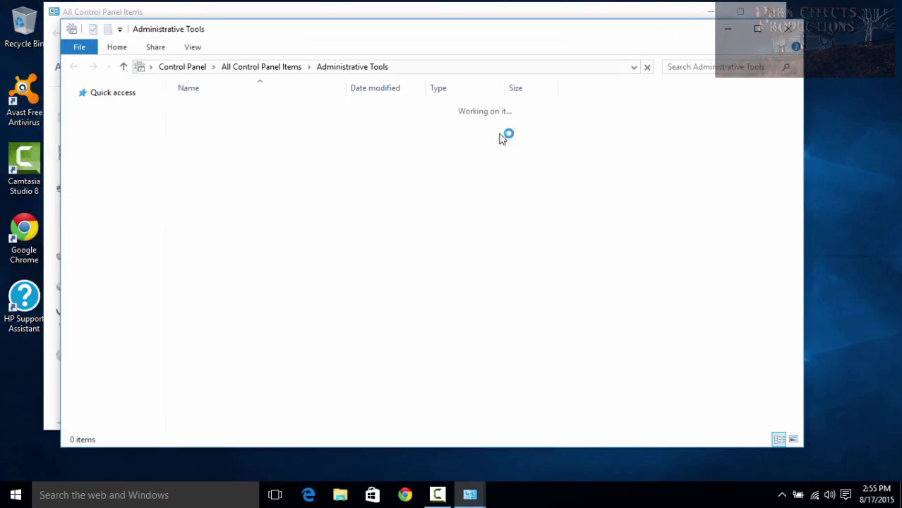
click(240, 123)
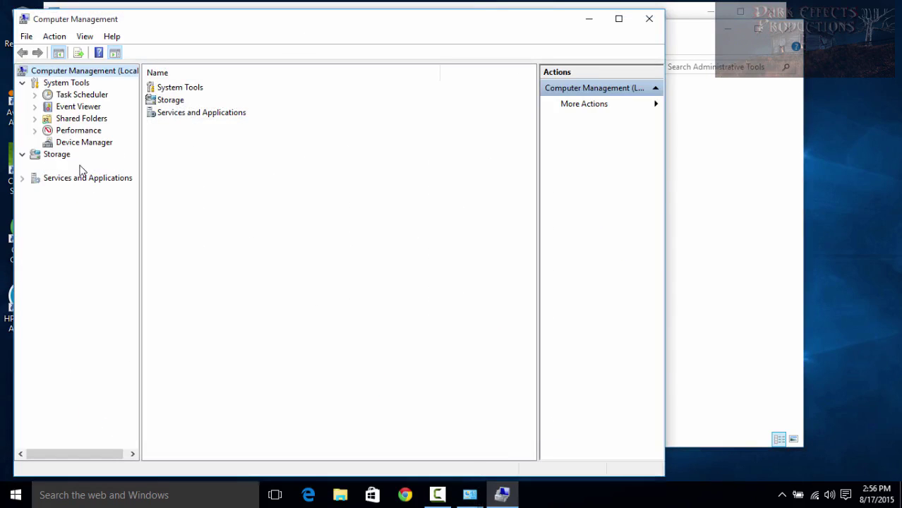
click(79, 167)
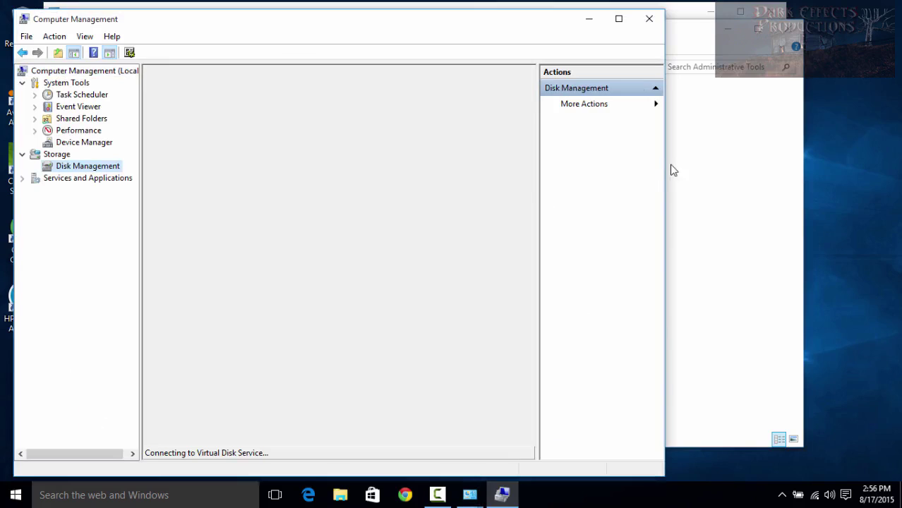
drag(668, 169, 893, 163)
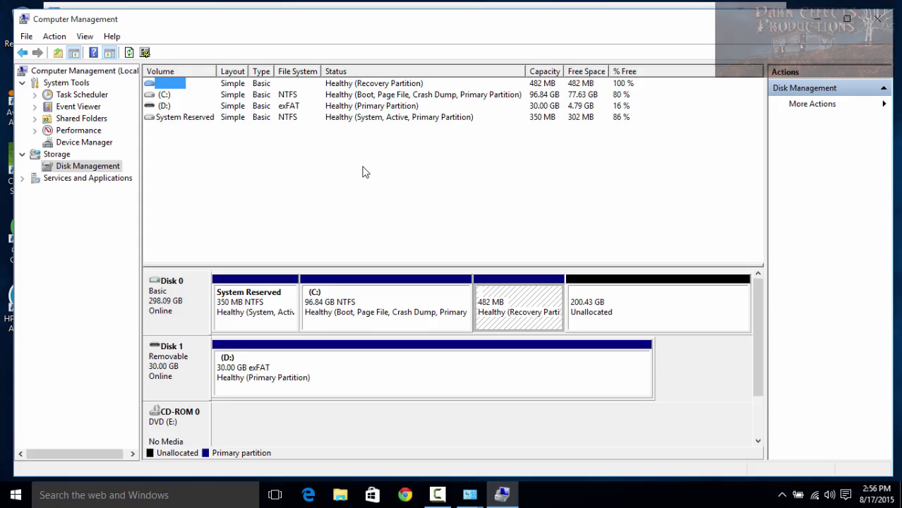
click(165, 105)
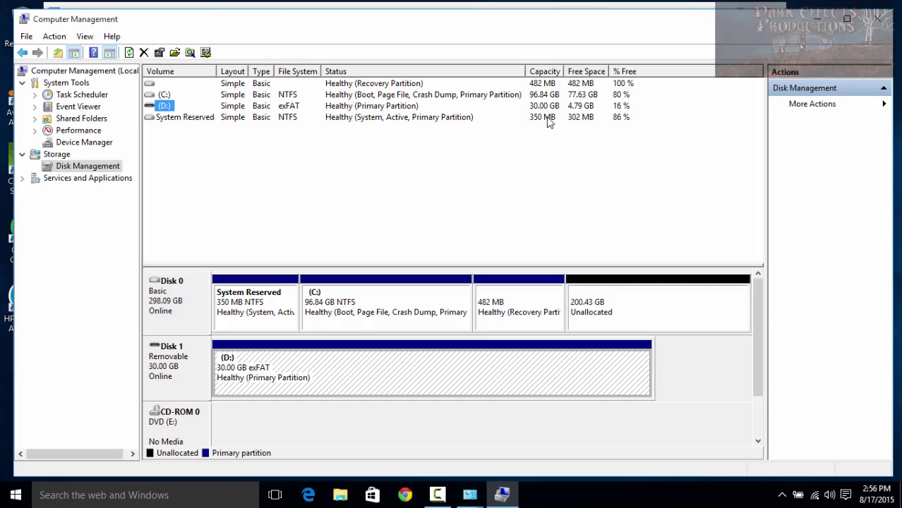
key(Up)
key(Up)
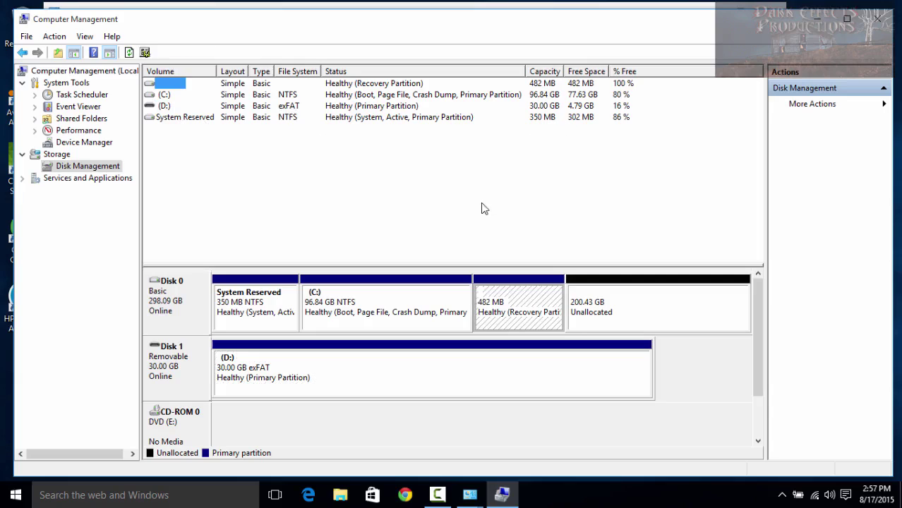
click(600, 303)
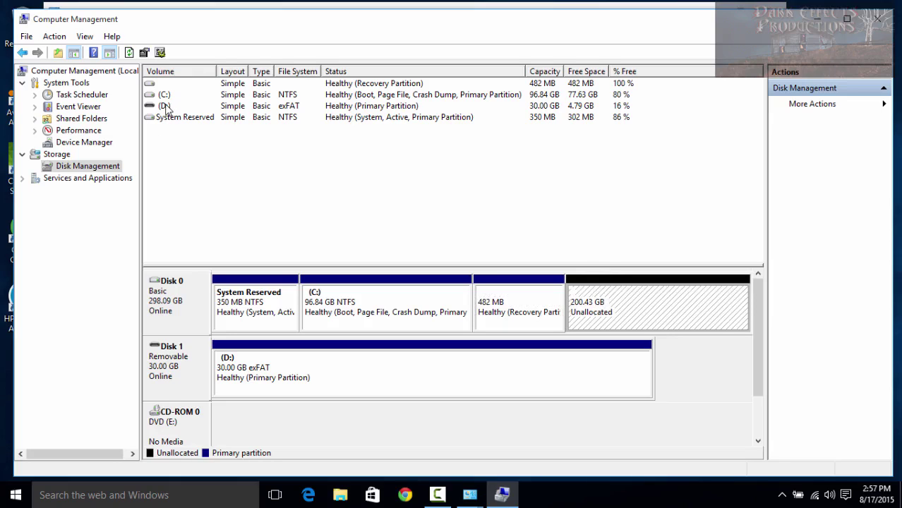
click(226, 367)
Reassign the removable 30 GB exFAT volume on Disk 1 from drive letter D: to Z:.
right_click(226, 367)
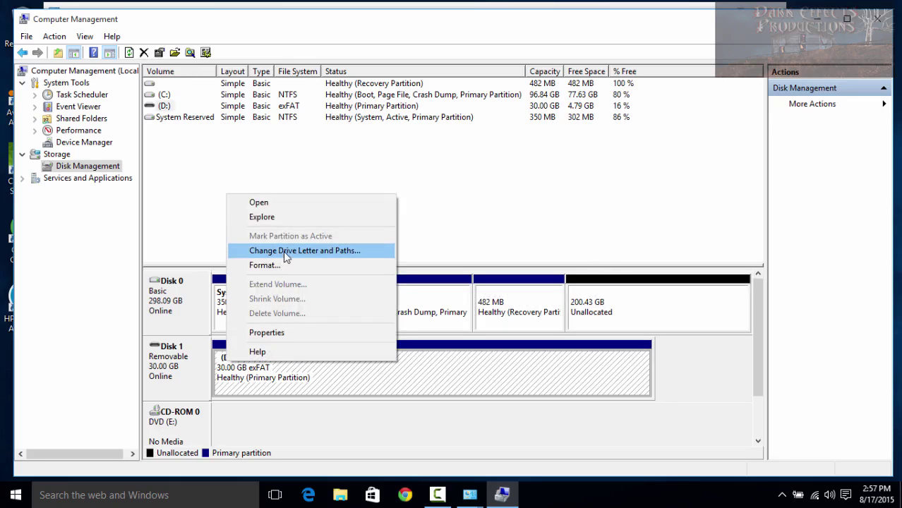
click(283, 251)
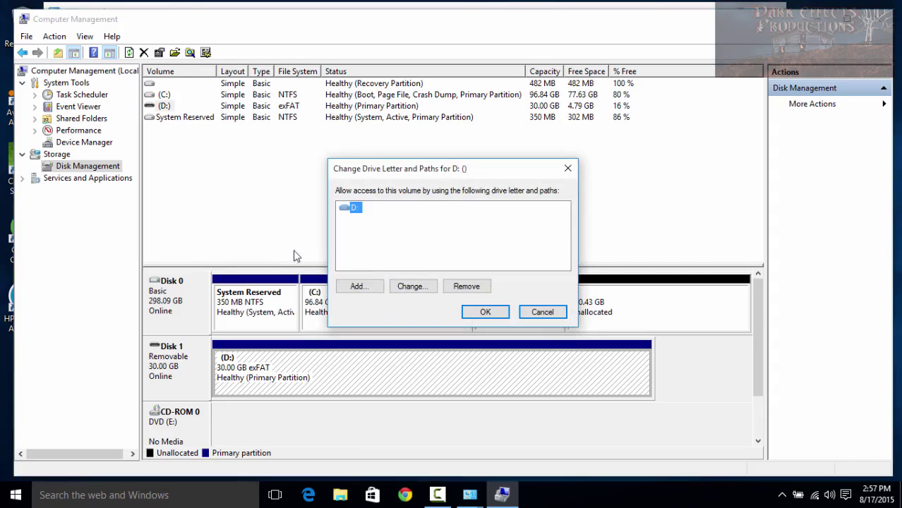
click(422, 287)
click(565, 228)
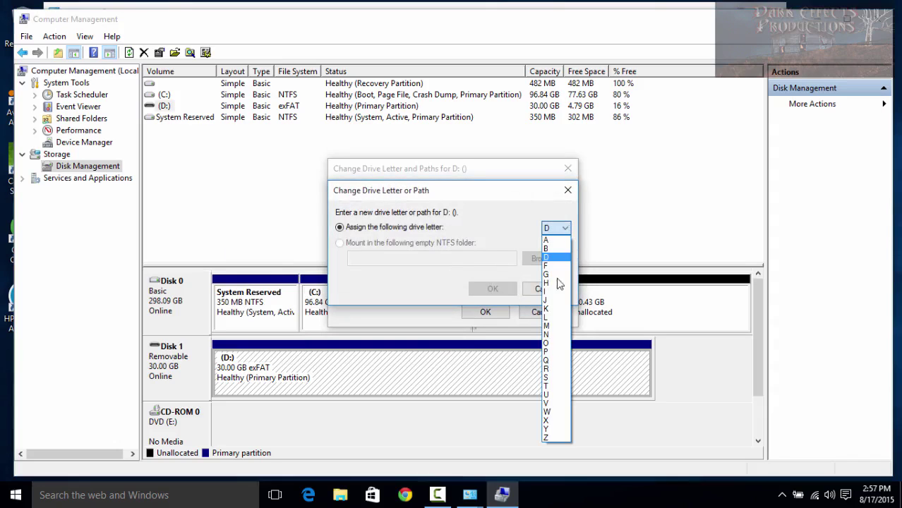
click(548, 435)
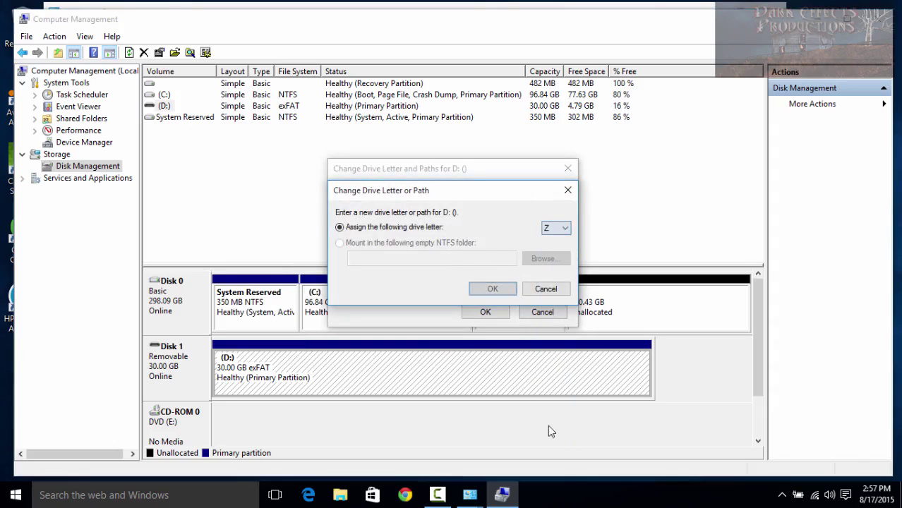
click(491, 289)
click(485, 312)
click(509, 295)
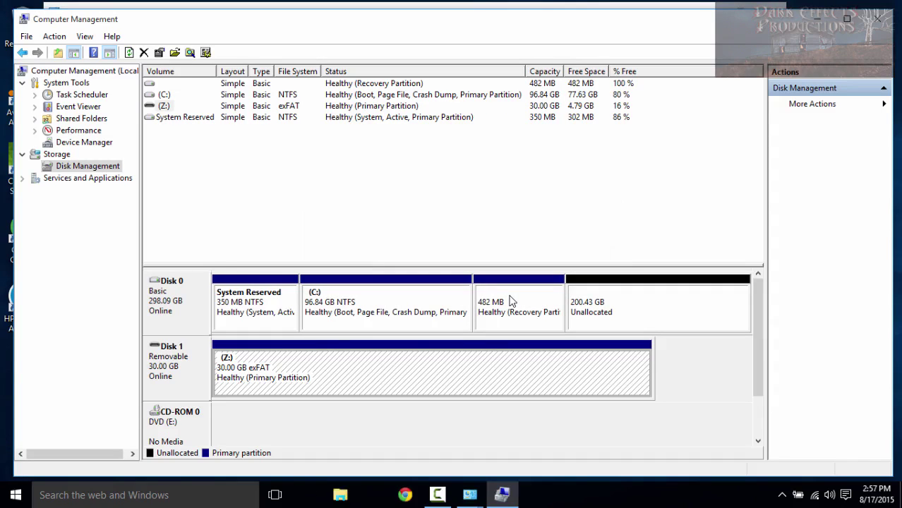
Check the Z: drive, then start a 50000 MB simple volume in Disk 0's unallocated space.
double_click(369, 362)
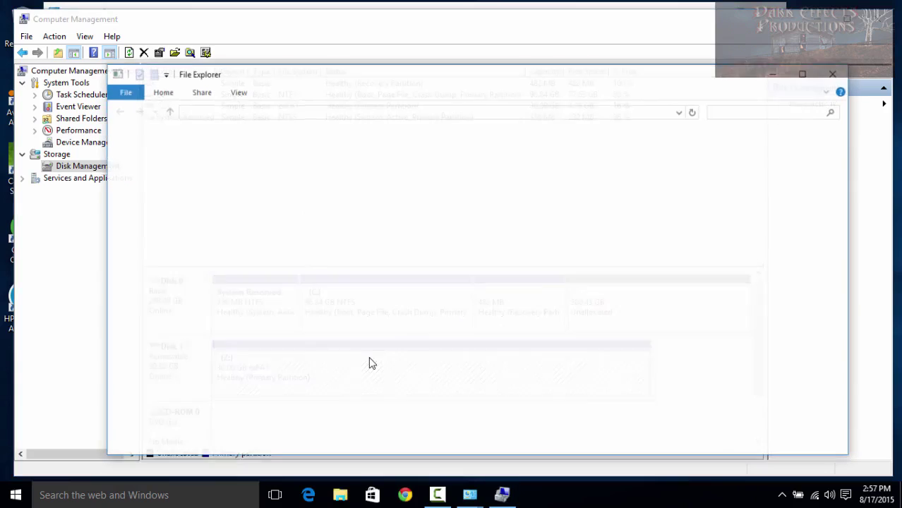
click(833, 73)
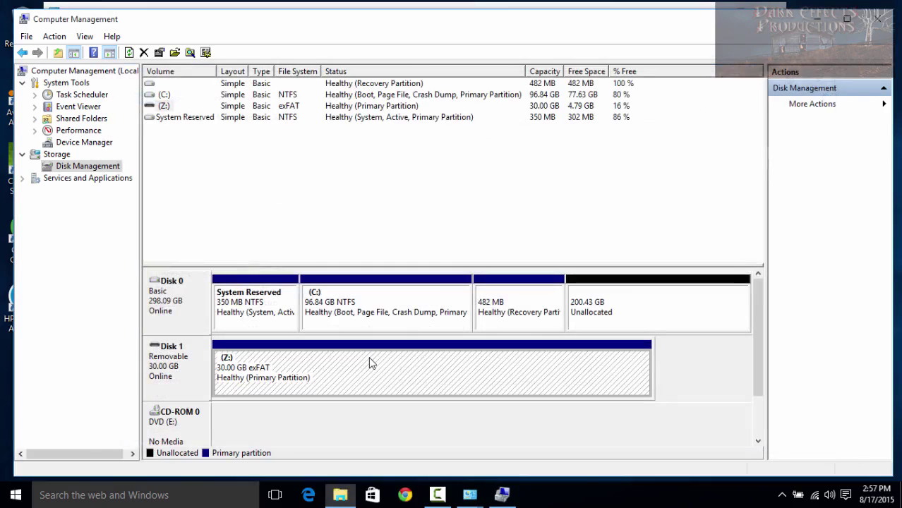
click(658, 307)
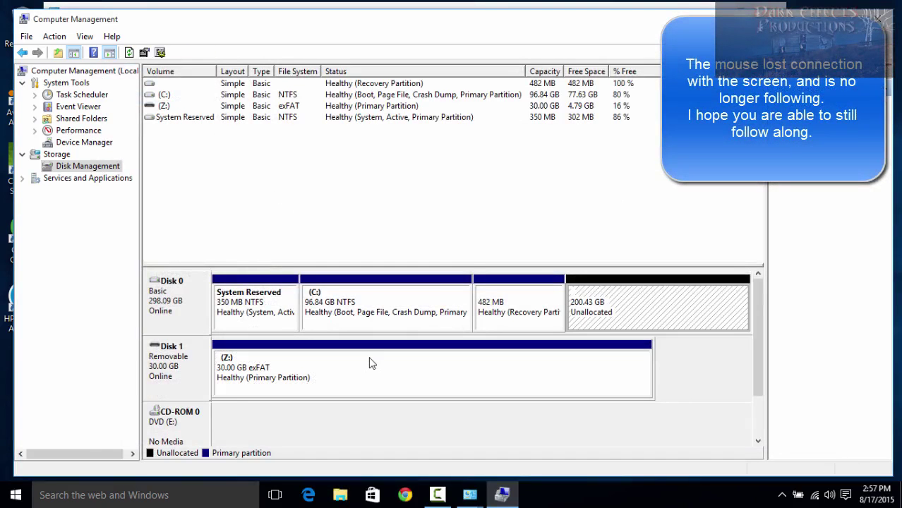
right_click(610, 296)
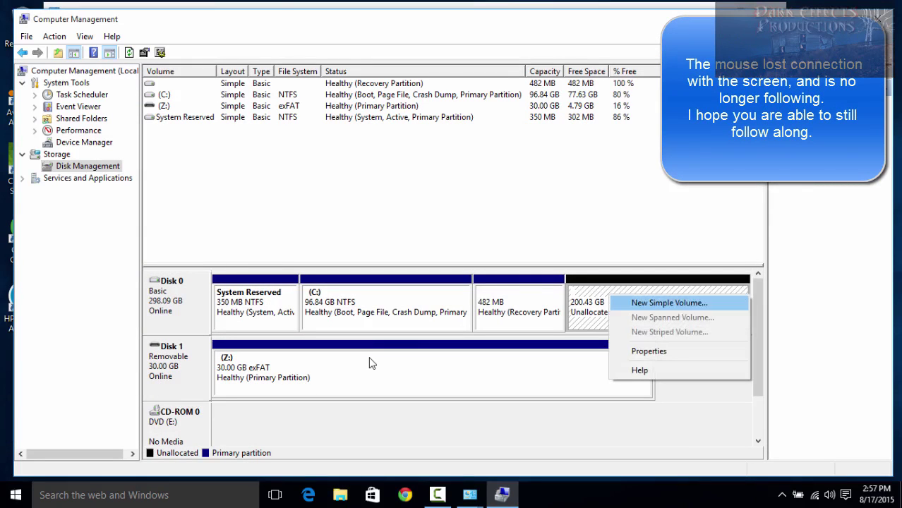
click(669, 303)
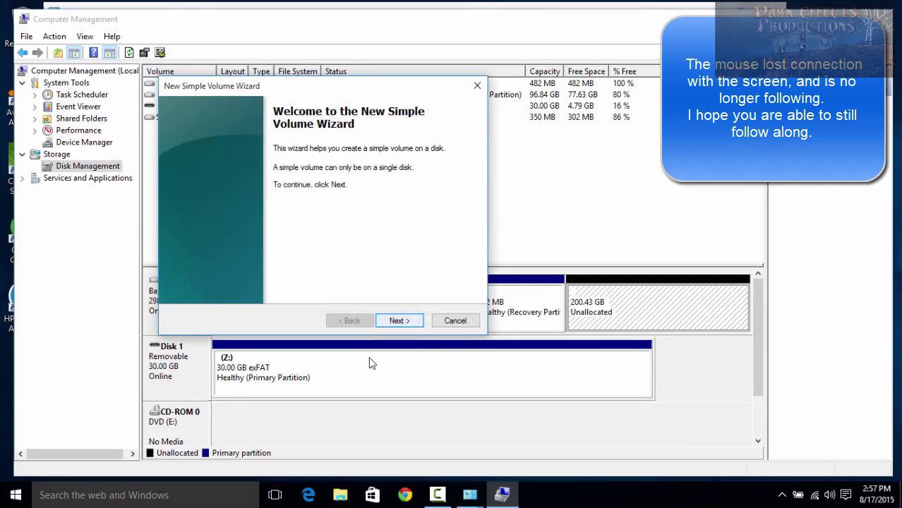
click(400, 320)
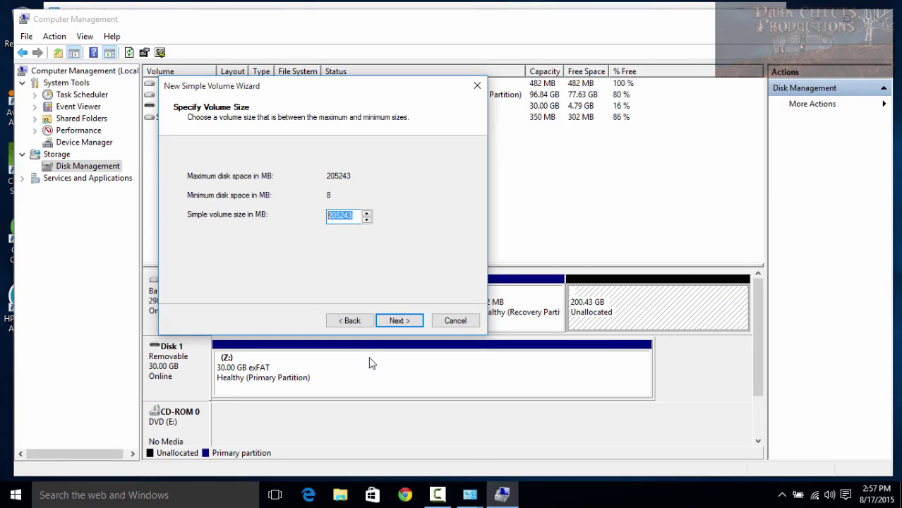
text(50000)
key(Return)
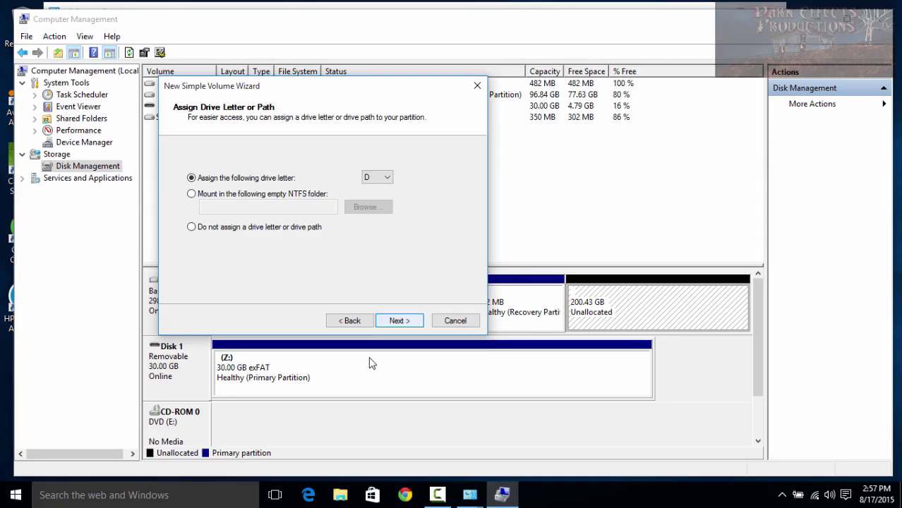
Keep drive letter D and label the new NTFS volume 'Software'.
key(Return)
key(Tab)
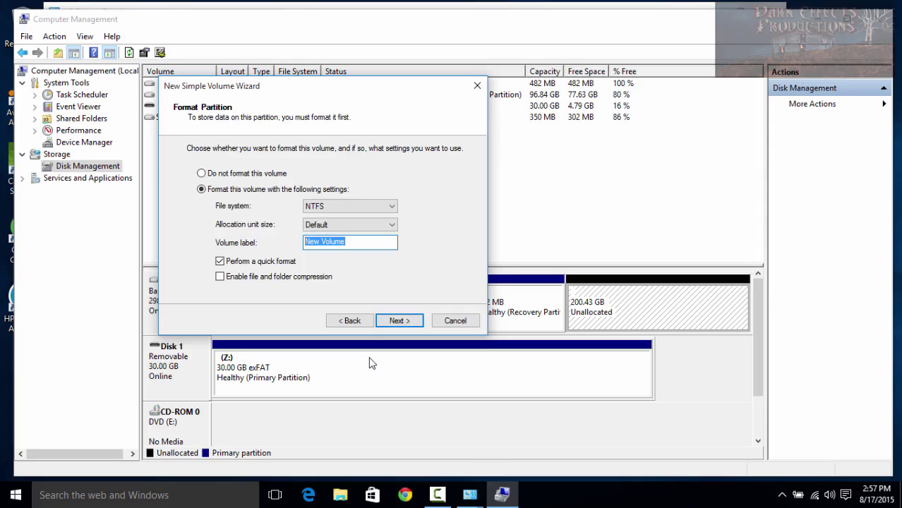
text(All)
key(BackSpace)
key(BackSpace)
key(BackSpace)
text(Software)
key(Return)
key(Return)
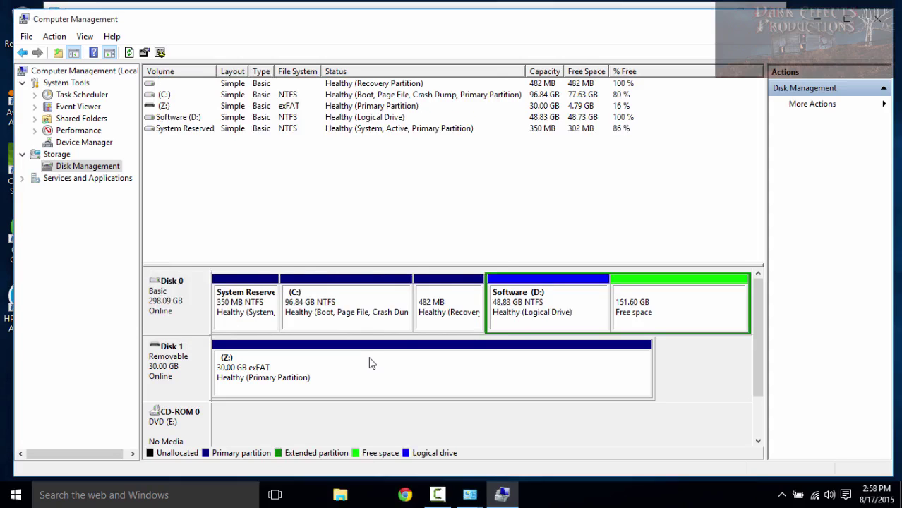
key(shift+F10)
key(Down)
key(Return)
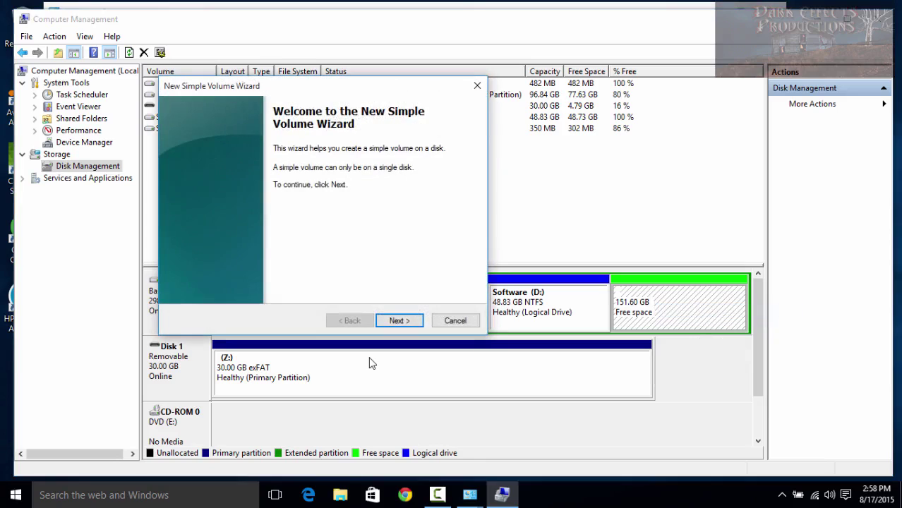
key(Return)
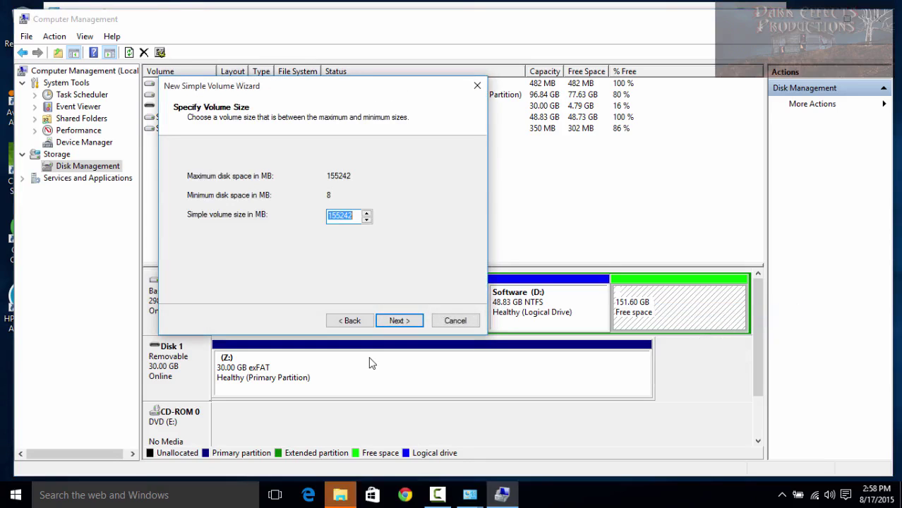
text(50)
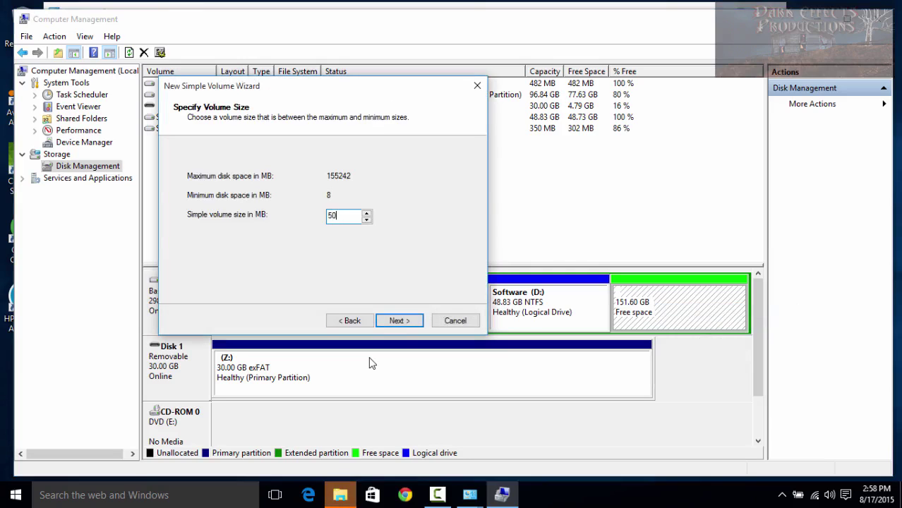
text(000)
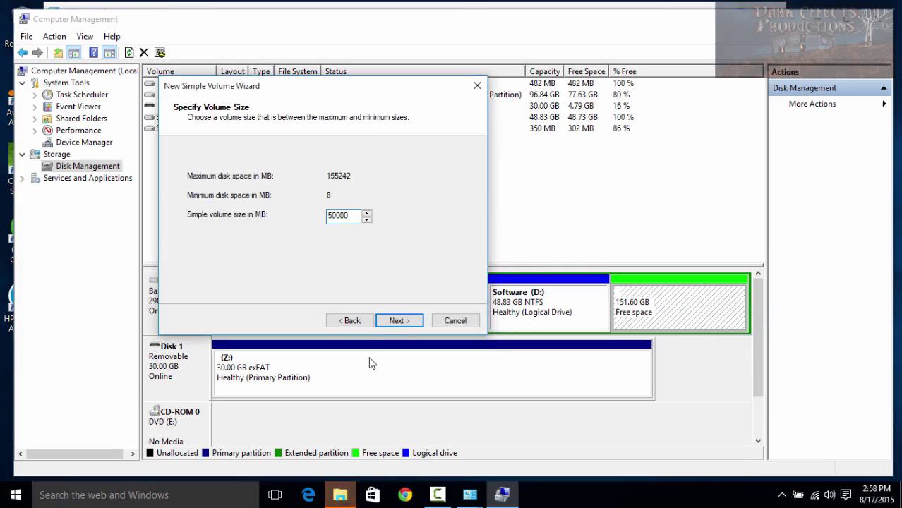
key(shift+Home)
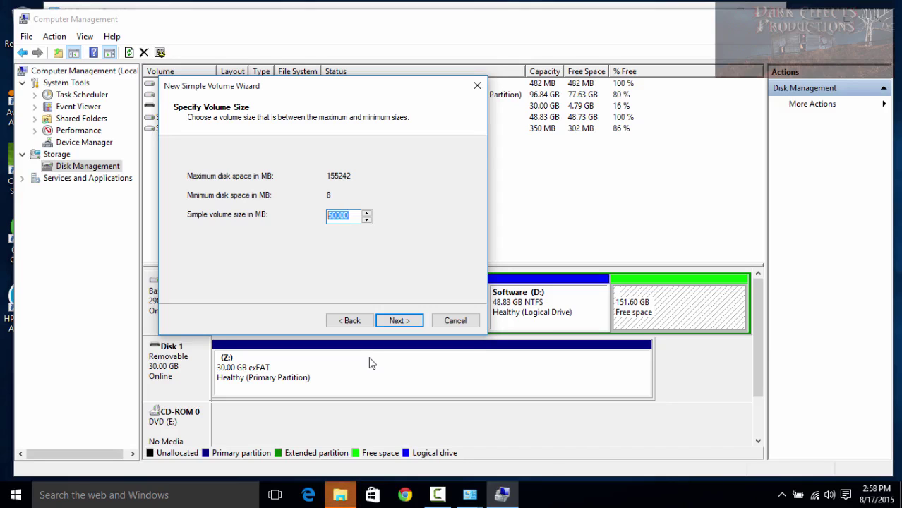
key(Return)
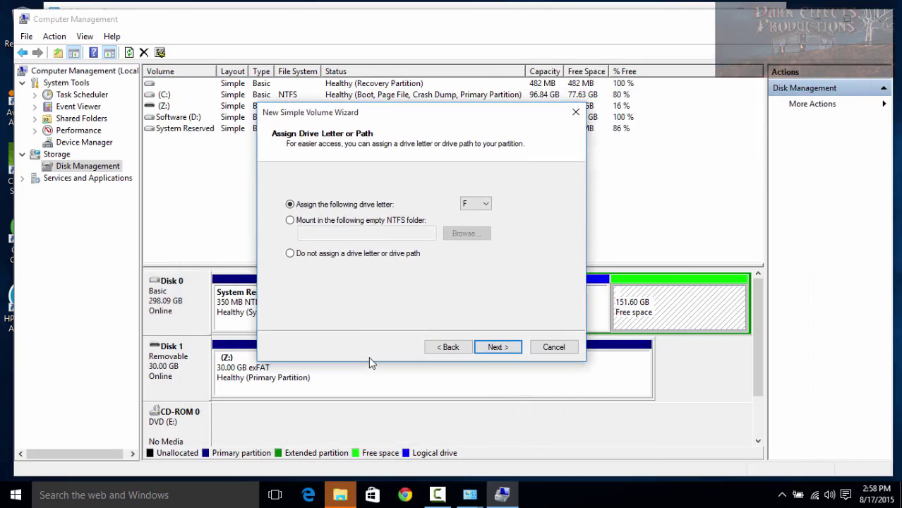
key(alt+Down)
key(Escape)
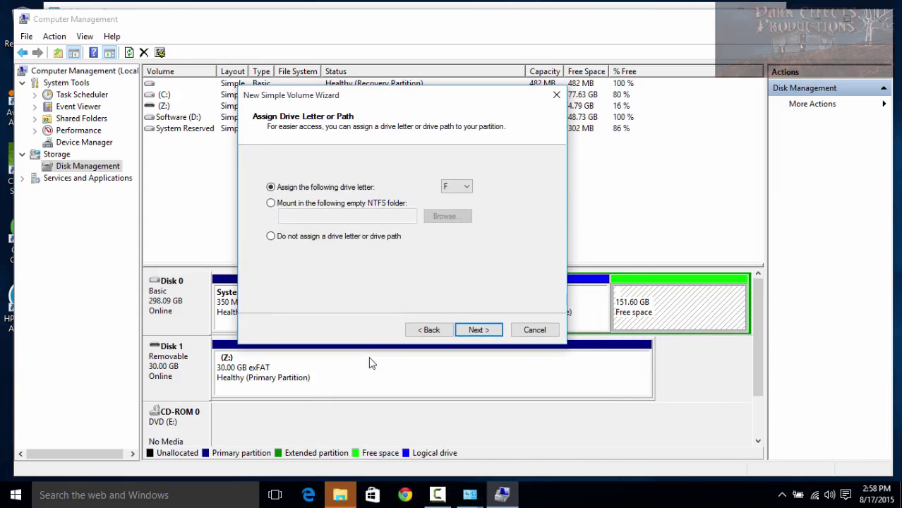
key(Tab)
key(Return)
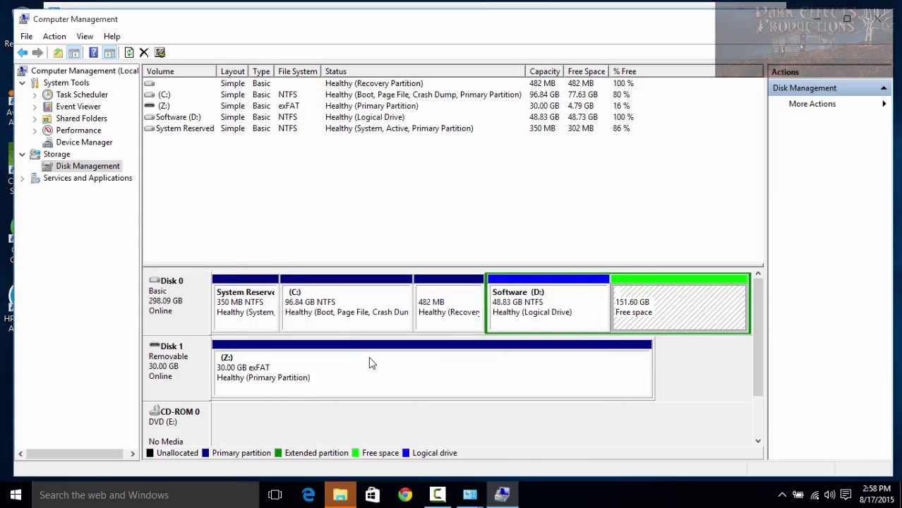
Change the DVD drive CD-ROM 0's letter from E to M.
key(shift+F10)
key(Up)
key(Up)
key(Up)
key(Up)
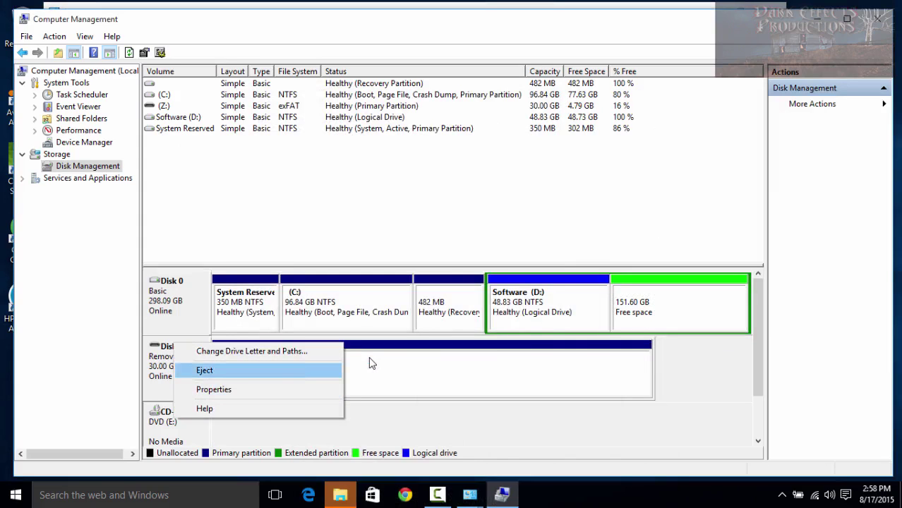
key(Return)
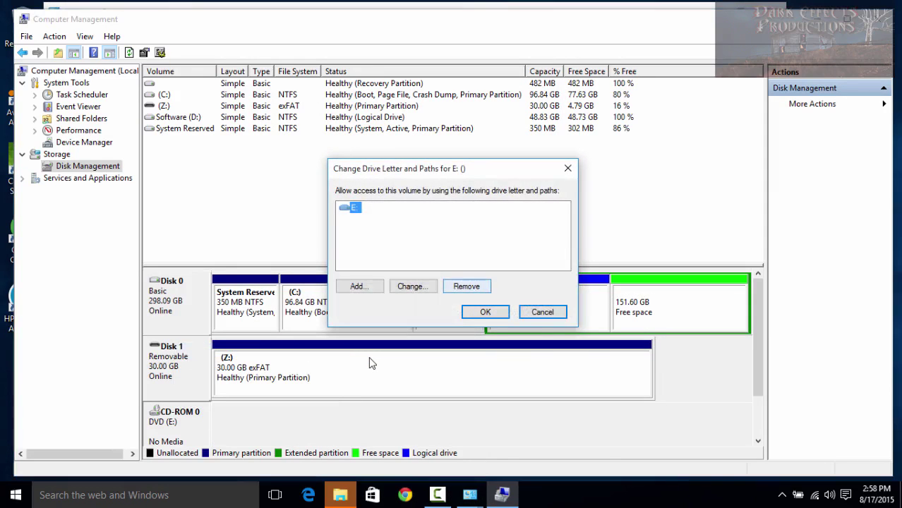
key(alt+c)
key(alt+Down)
key(Down)
key(Down)
key(Down)
key(Down)
key(Down)
key(Down)
key(Down)
key(Down)
key(Return)
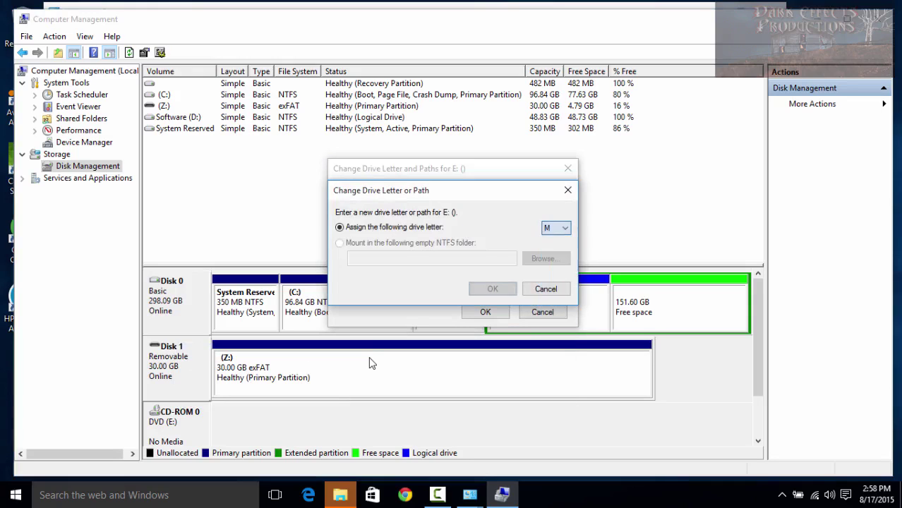
key(Return)
key(Return)
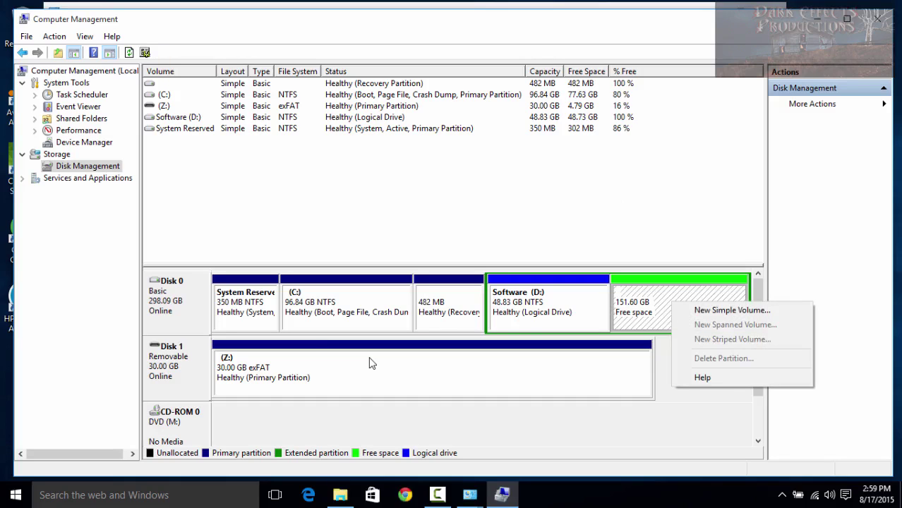
Create a 50000 MB NTFS New Volume (E:) from Disk 0's free space and close its Explorer window.
key(Down)
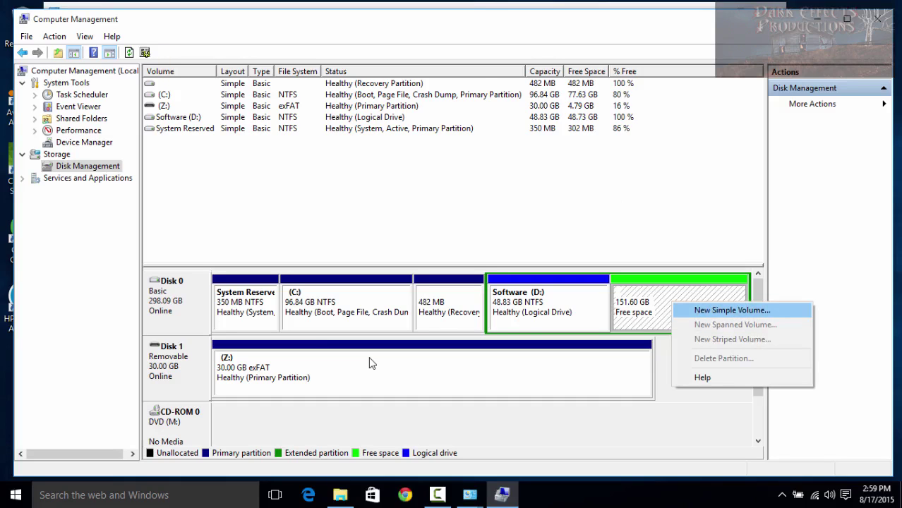
key(Return)
key(Return)
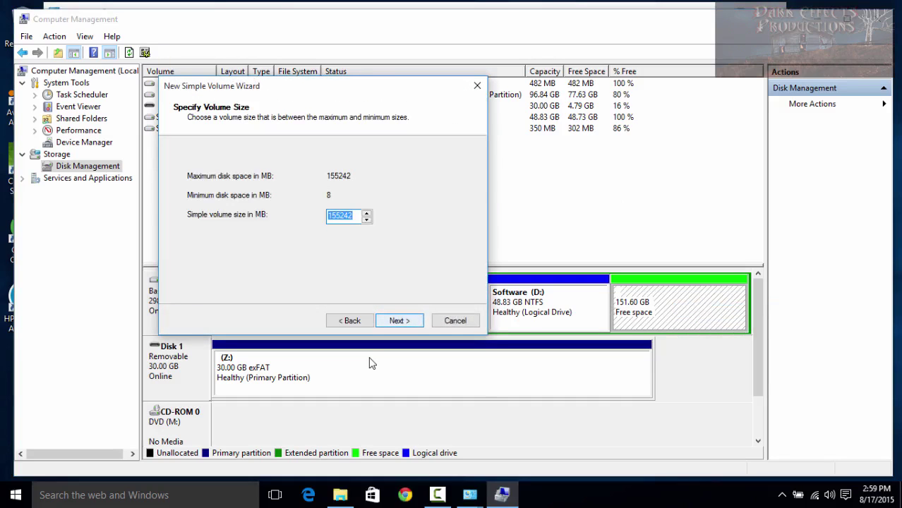
text(50000)
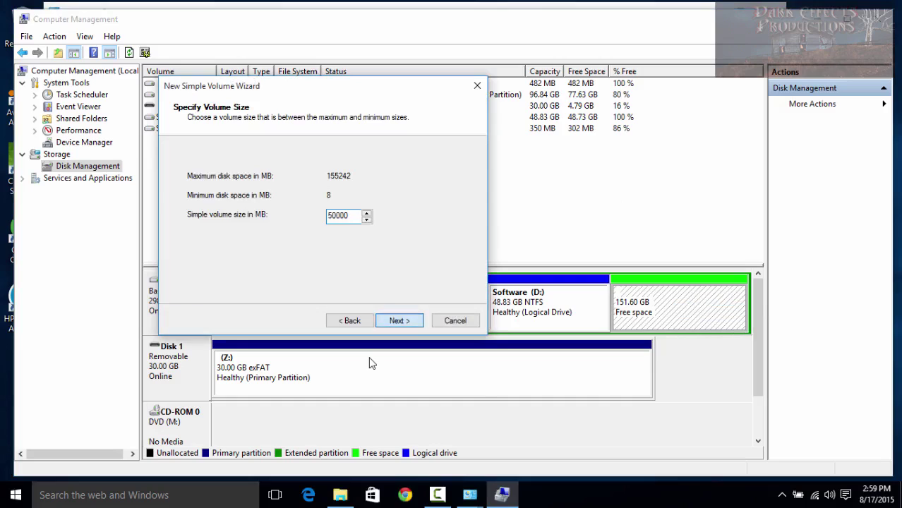
key(Return)
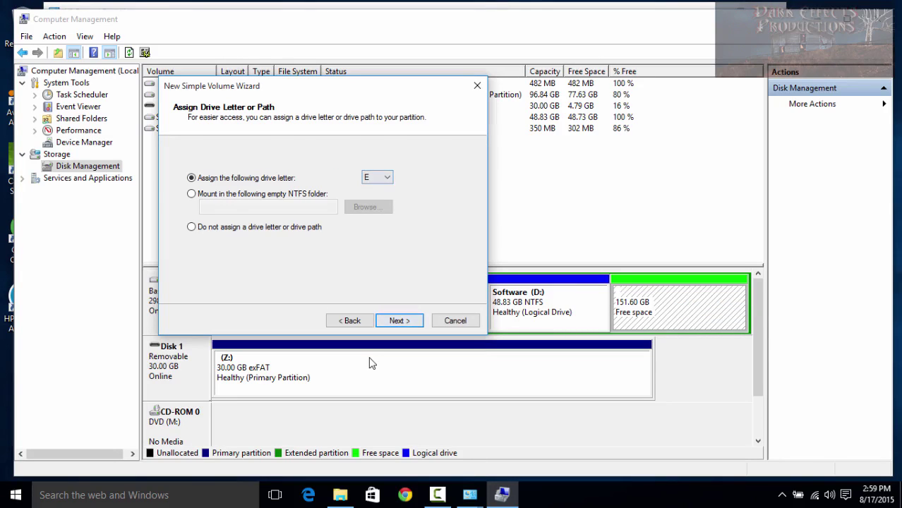
key(Return)
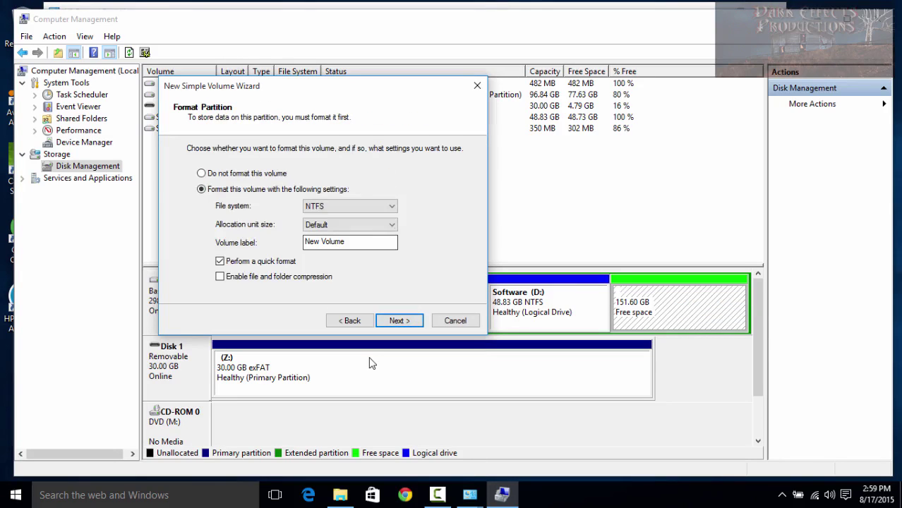
key(Return)
key(Return)
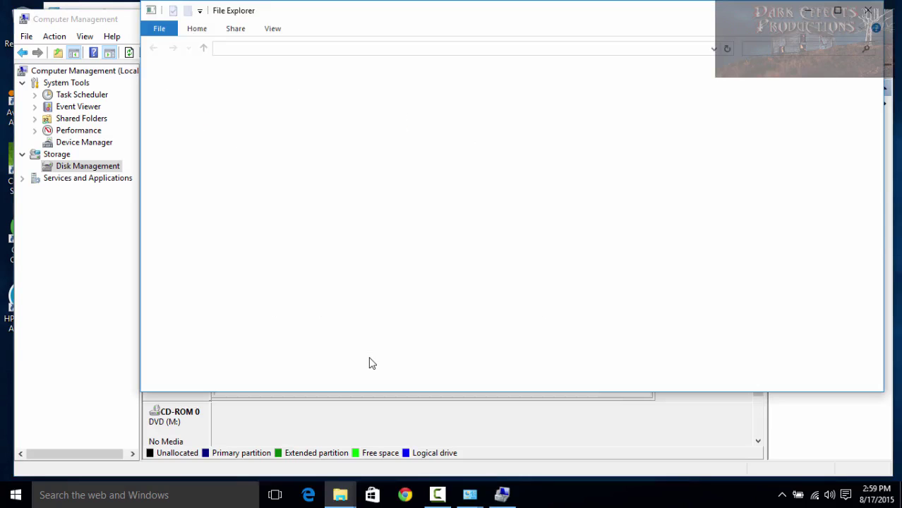
key(alt+F4)
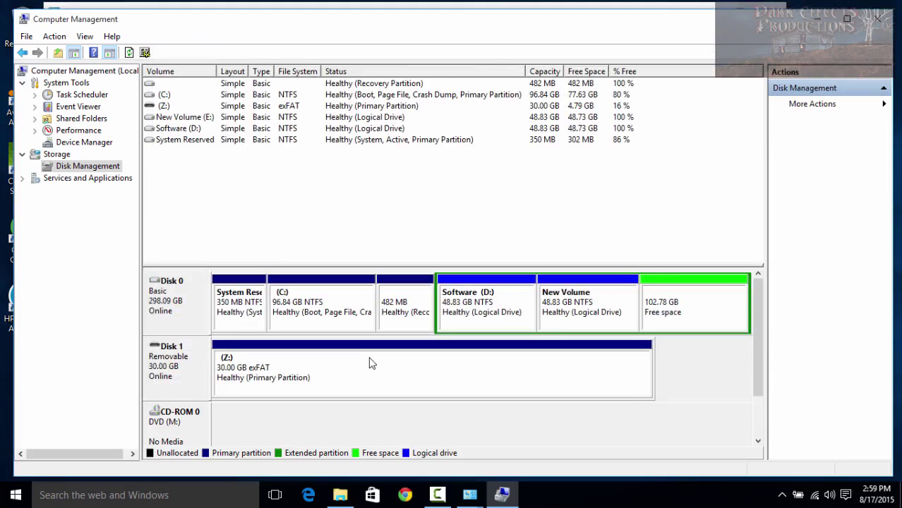
Create another 50000 MB NTFS volume, New Volume (F:), from the remaining free space.
key(shift+F10)
key(Down)
key(Return)
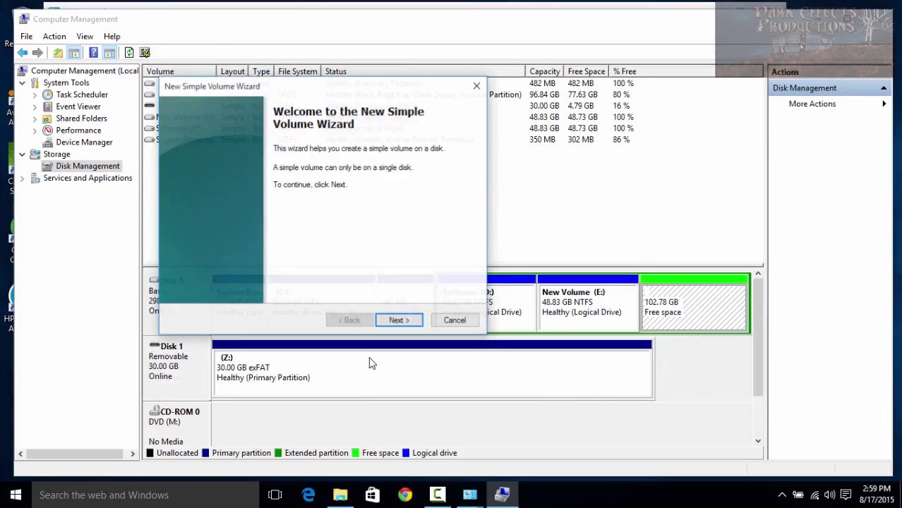
key(Return)
text(50000)
key(Return)
key(Return)
key(Return)
key(Return)
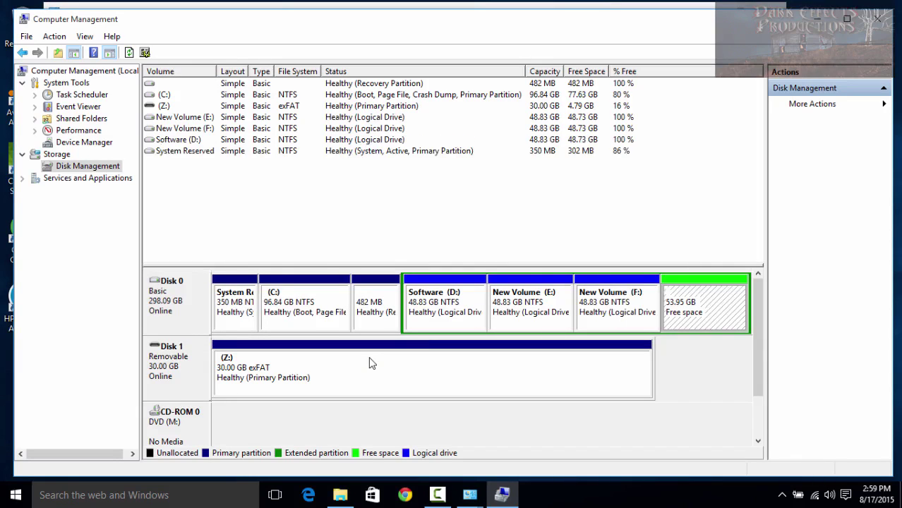
Fill the last 55240 MB with NTFS New Volume (G:), closing the F: and G: Explorer windows.
key(shift+F10)
key(Return)
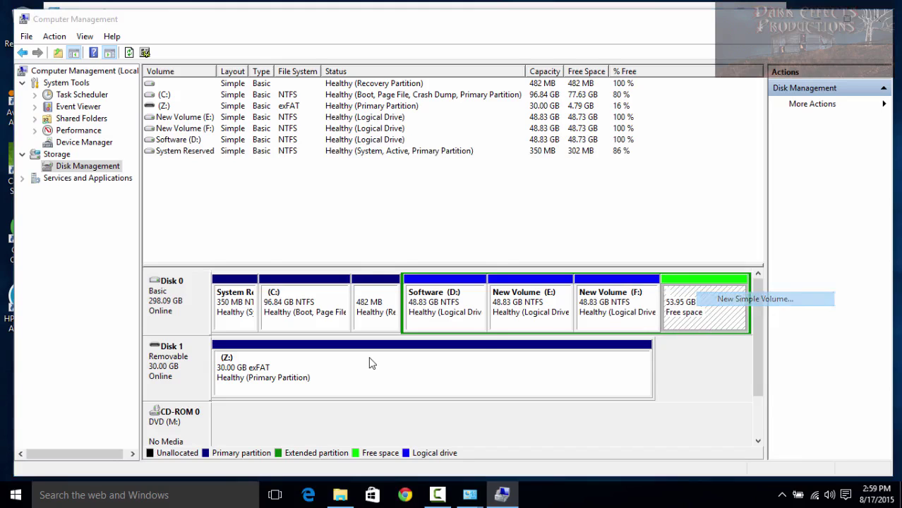
key(Return)
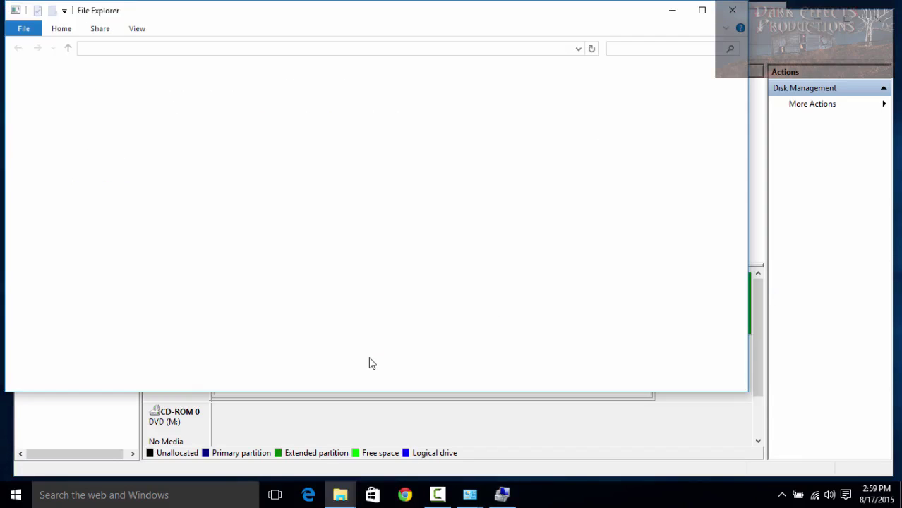
key(alt+F4)
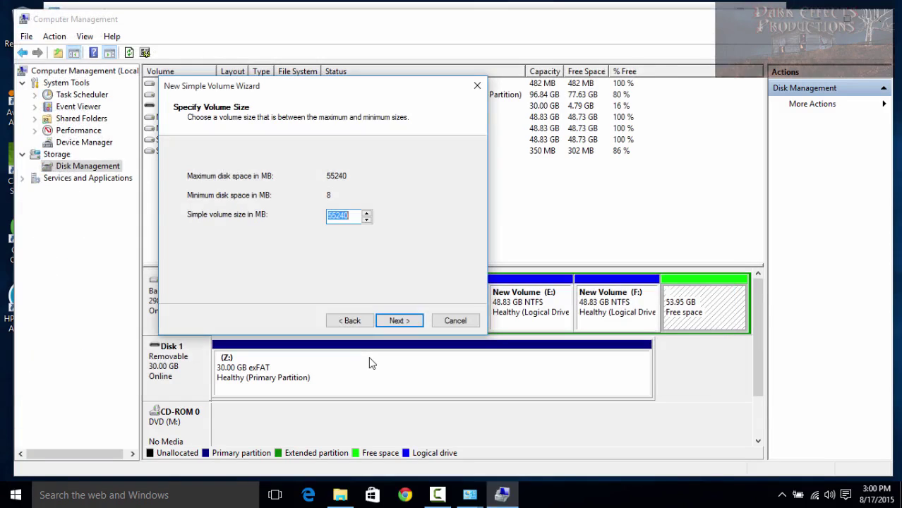
key(Return)
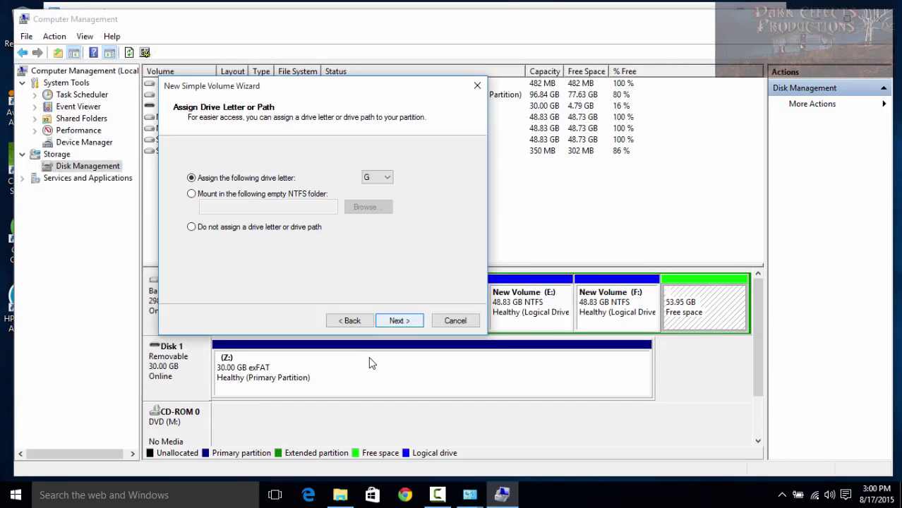
key(Return)
key(Return)
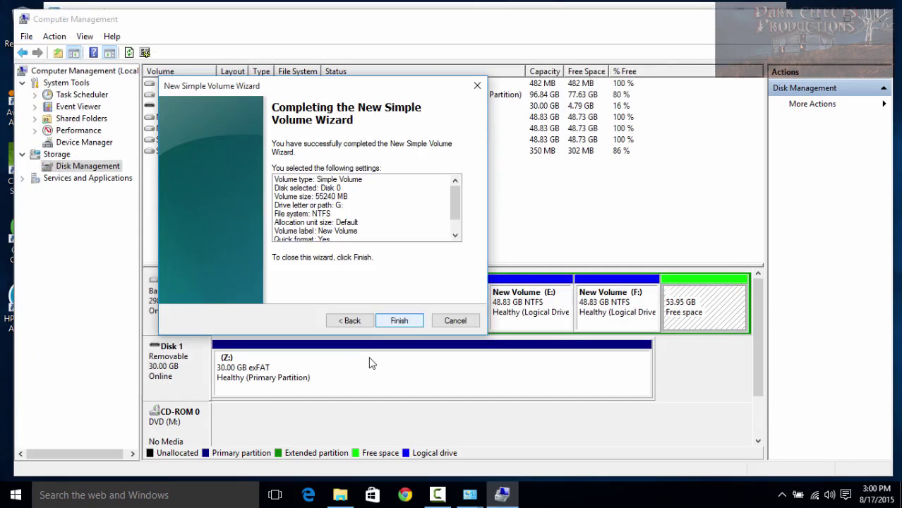
key(Return)
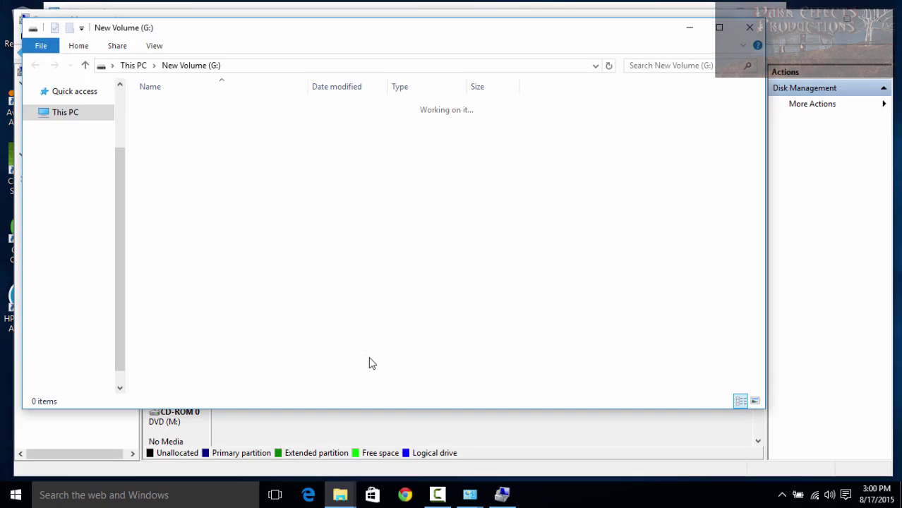
key(alt+F4)
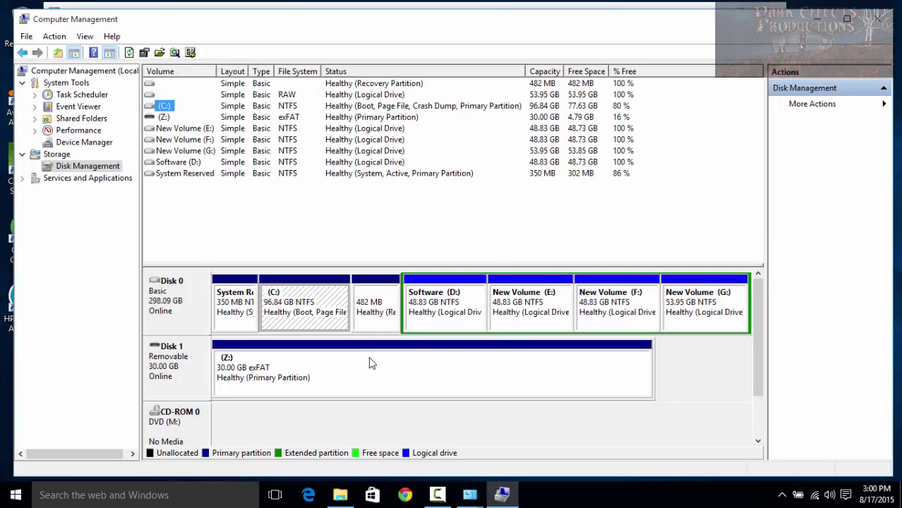
Step through the volume list to review Software (D:), the E:, F:, G: volumes and Z:.
key(s)
key(n)
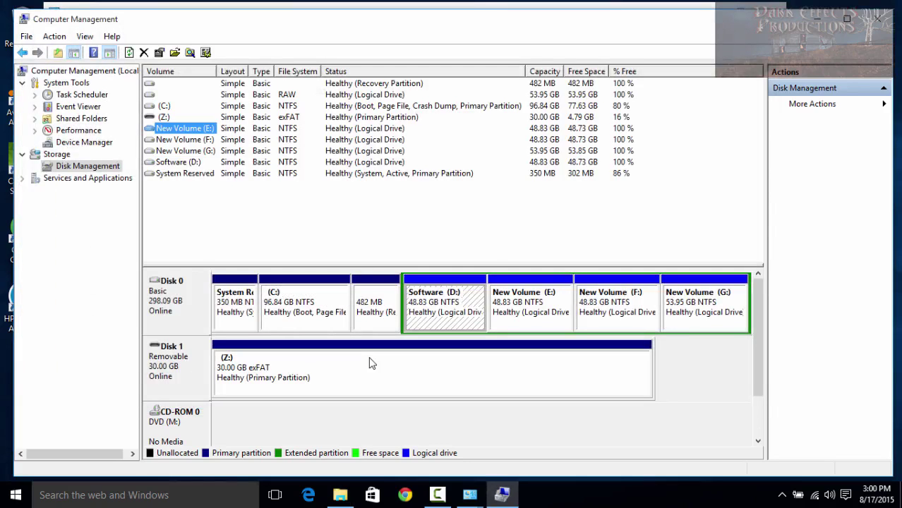
key(n)
key(n)
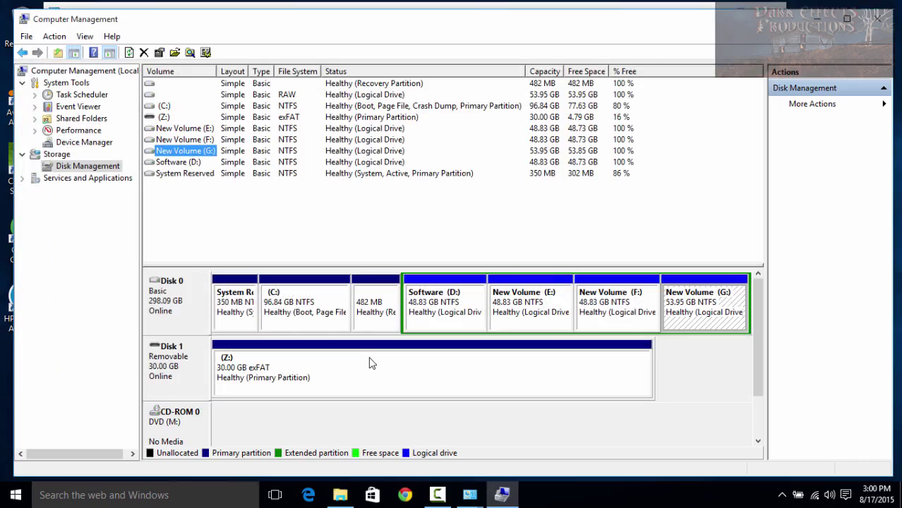
key(Up)
key(Up)
key(Up)
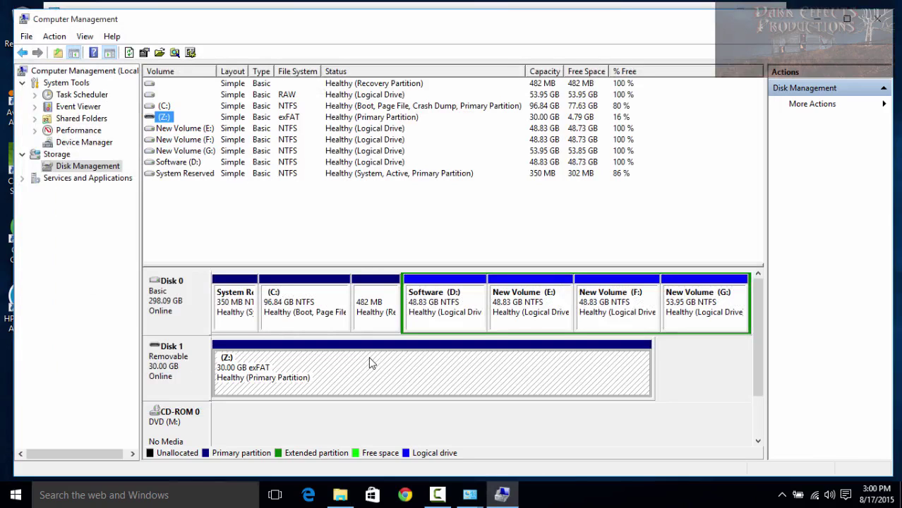